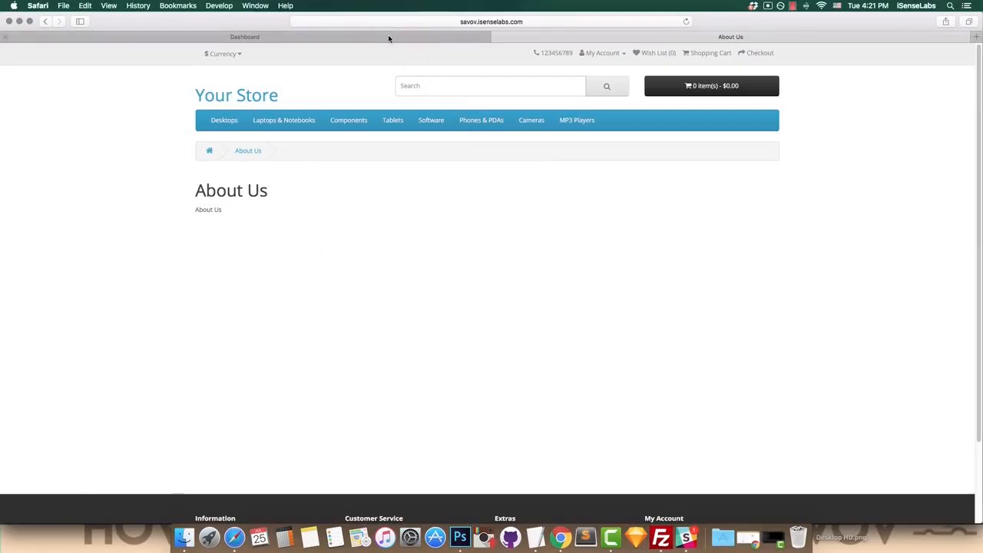
- Enable the Use SEO URLs option in the default store's server settings and save the settings
left_click(388, 38)
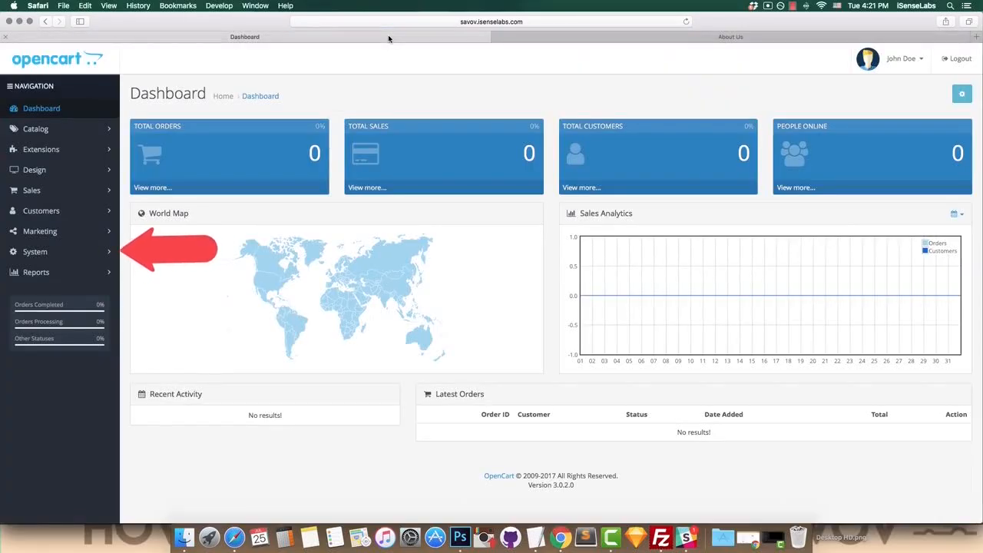
left_click(69, 252)
left_click(74, 273)
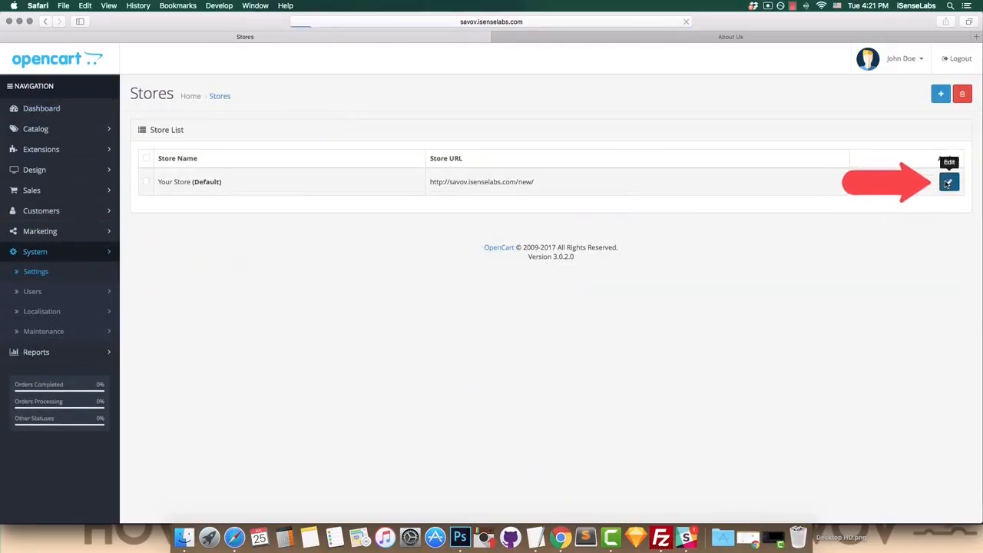
left_click(949, 182)
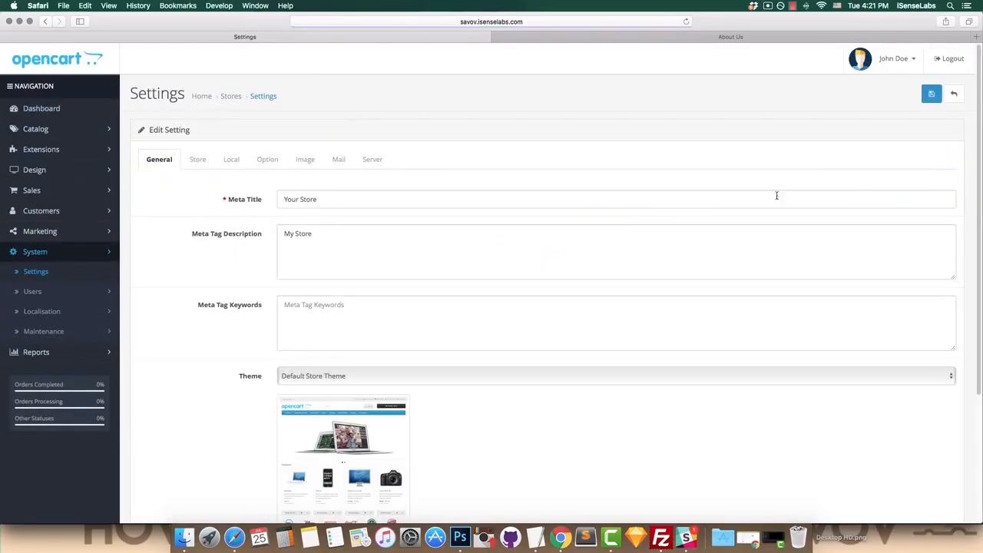
left_click(369, 160)
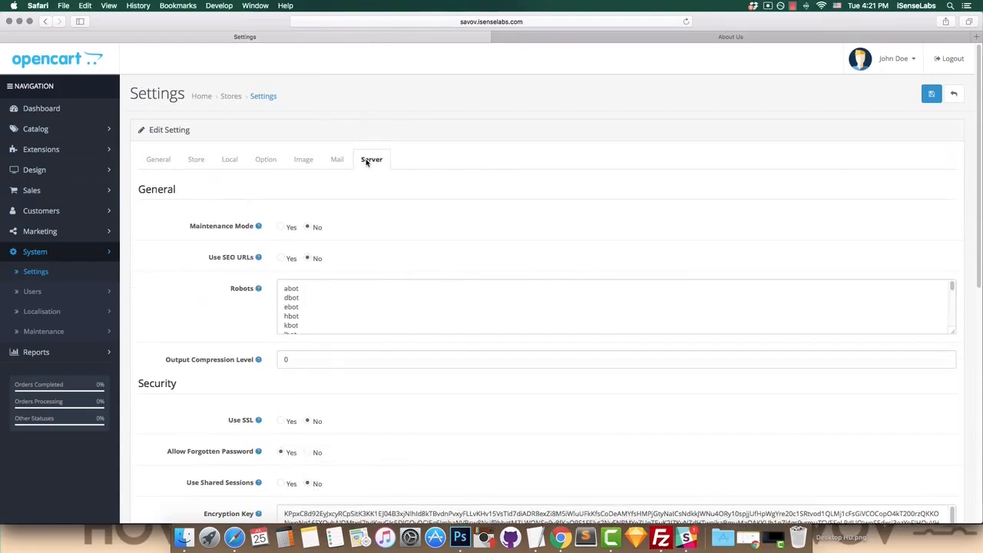
left_click(281, 259)
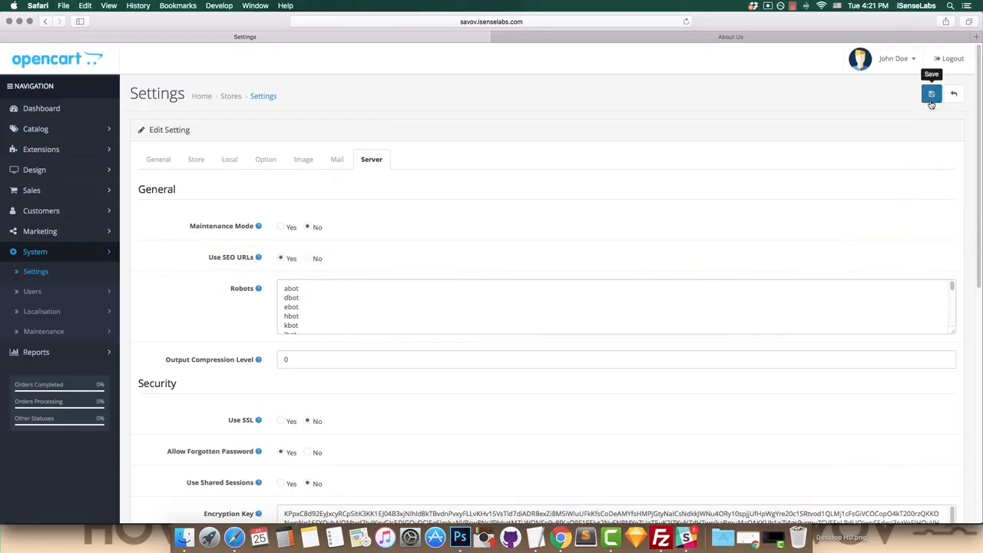
left_click(931, 101)
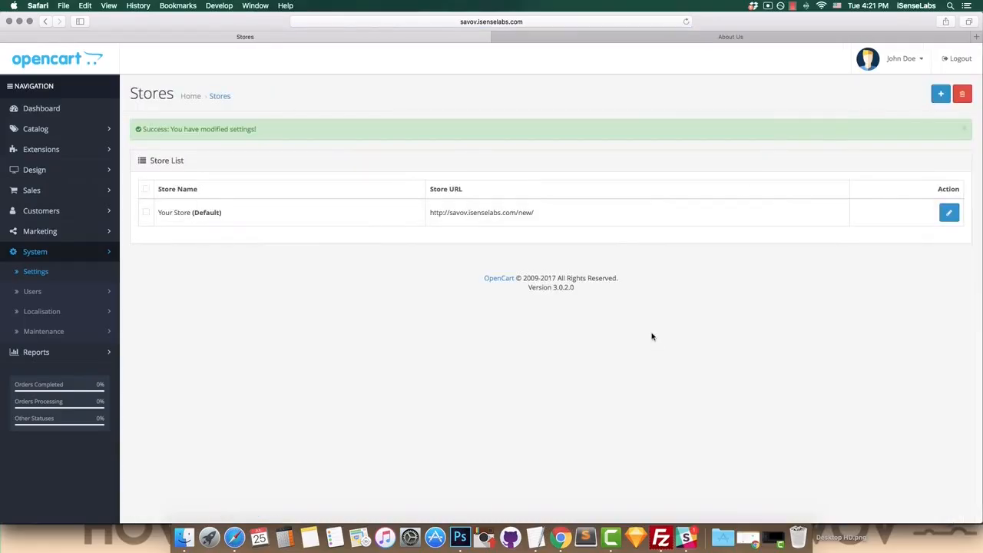
- Switch to FileZilla and rename the store's .htaccess.txt file on the server to .htaccess
left_click(661, 537)
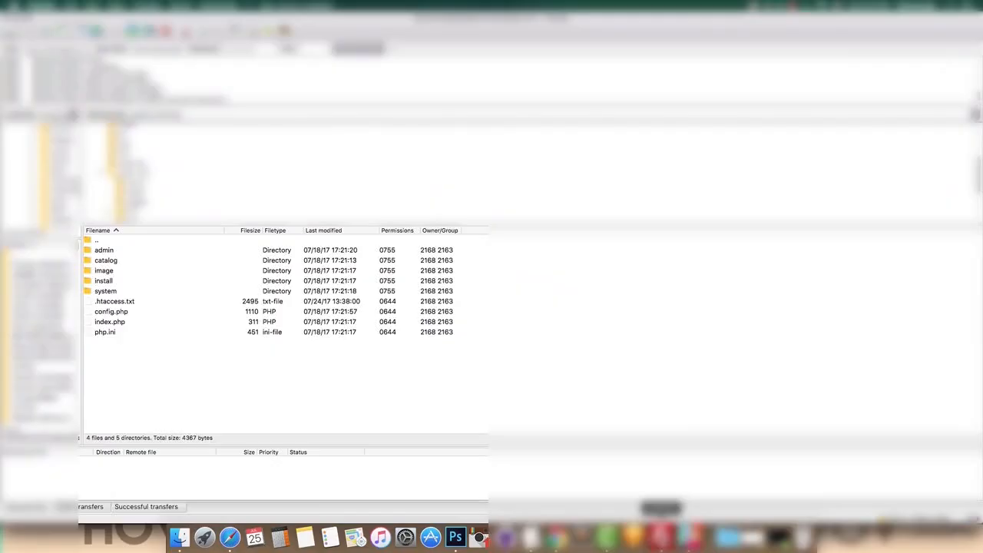
left_click(140, 303)
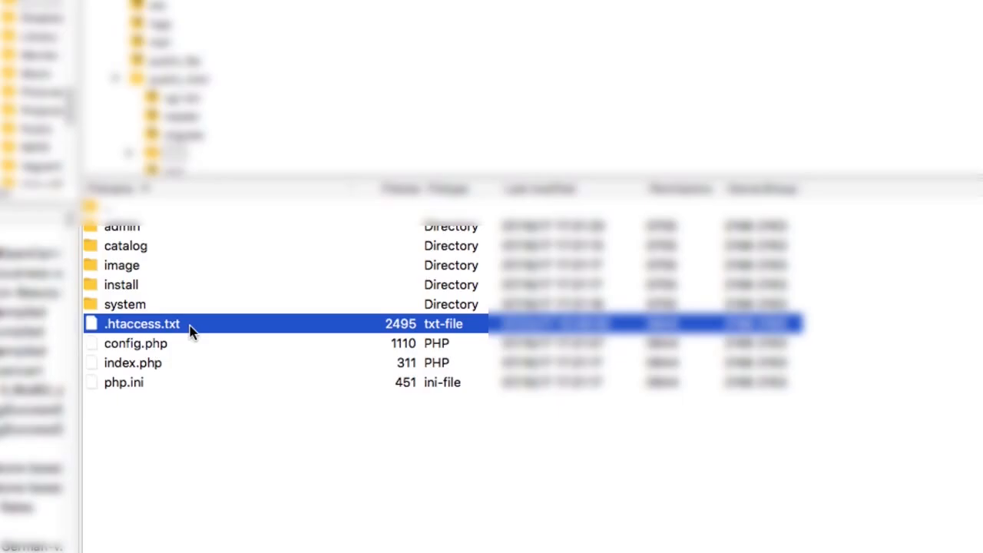
right_click(191, 331)
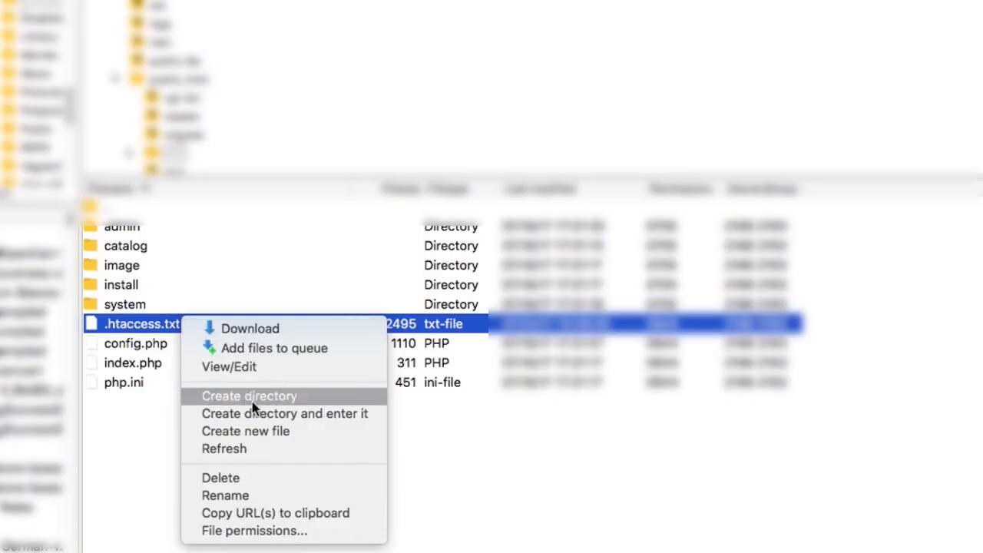
left_click(225, 495)
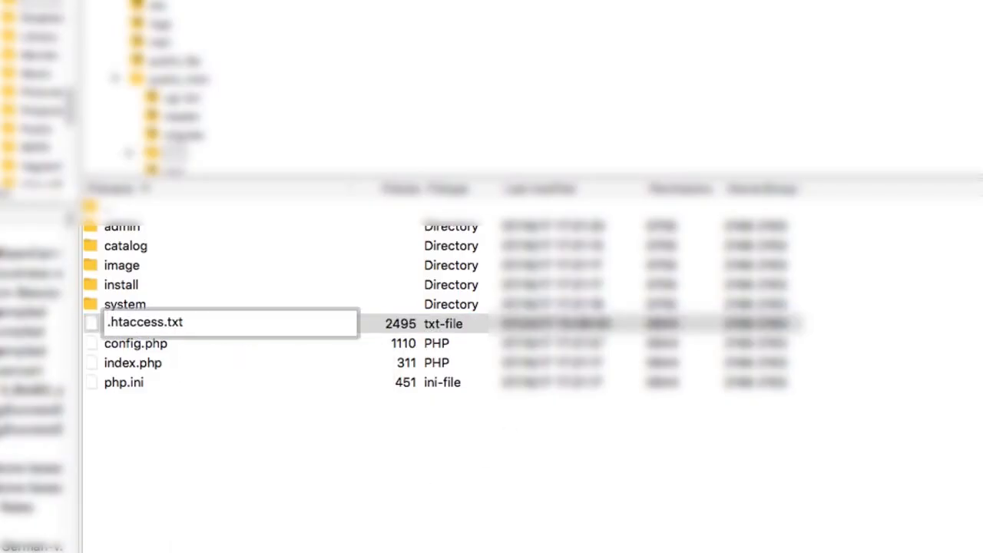
key("Right")
key("Right")
key("Right")
key("Right")
key("Right")
key("Right")
key("Right")
key("Right")
key("Right")
key("Right")
key("Right")
key("Right")
key("Right")
key("BackSpace")
key("BackSpace")
key("BackSpace")
key("BackSpace")
key("Return")
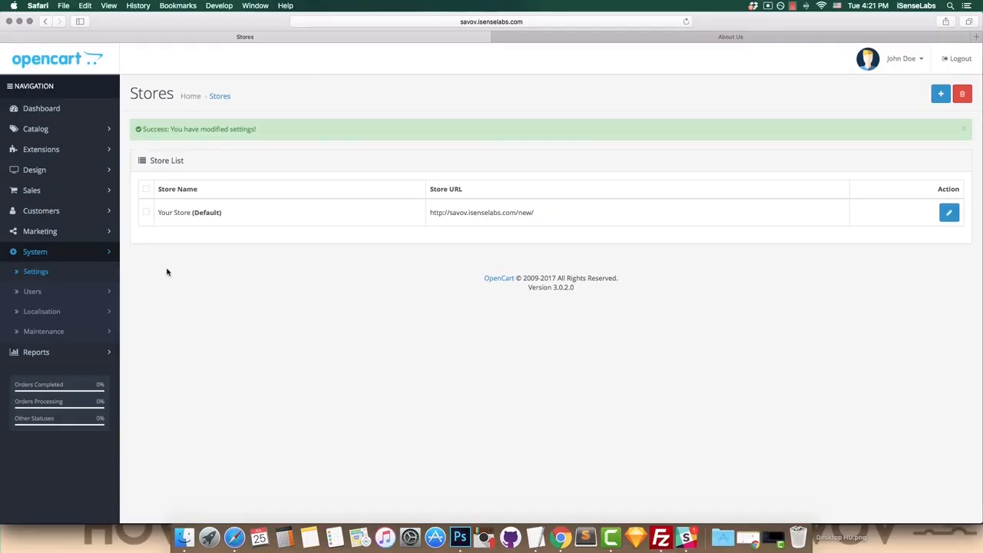
- Open the SEO URL entry with the query information_id=4 for editing in the store admin
left_click(80, 177)
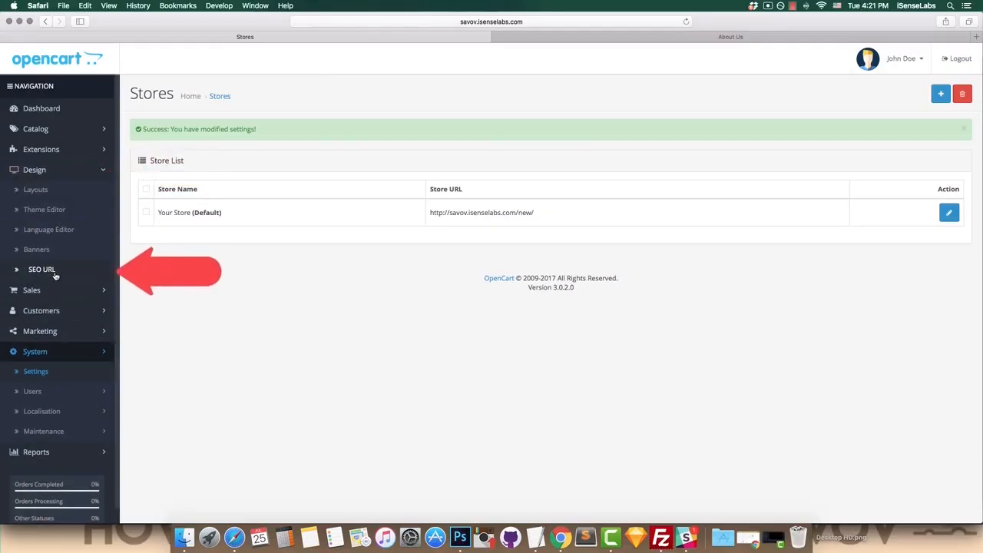
left_click(54, 275)
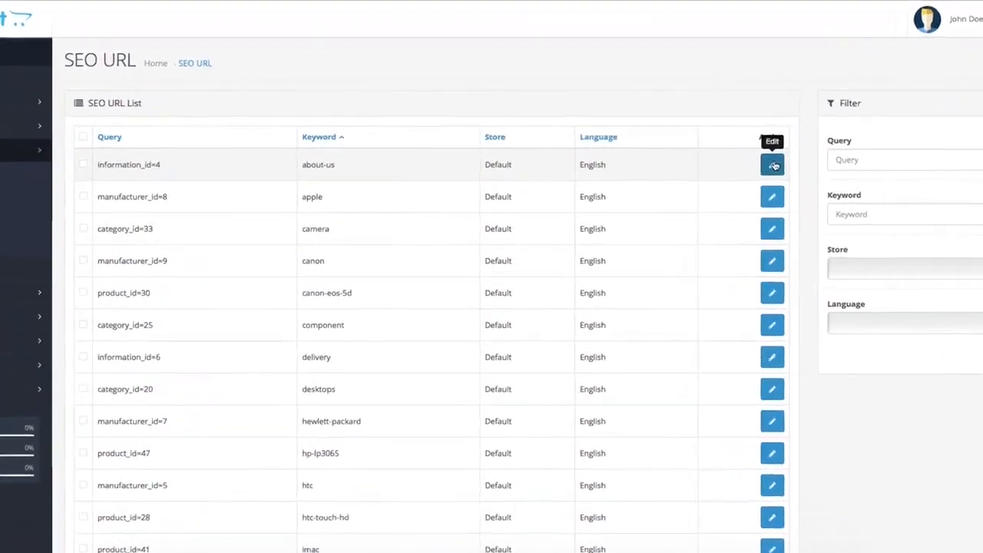
left_click(729, 182)
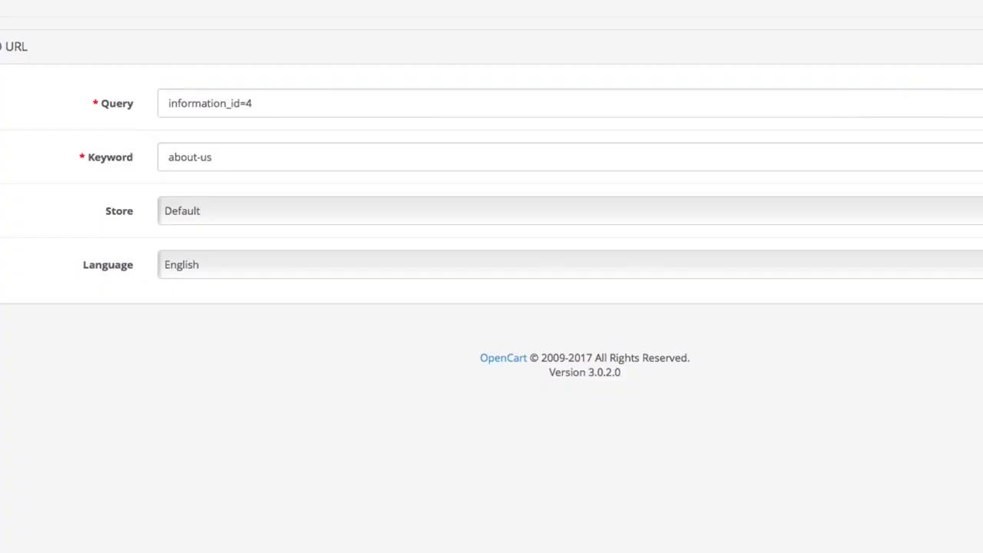
left_click(491, 101)
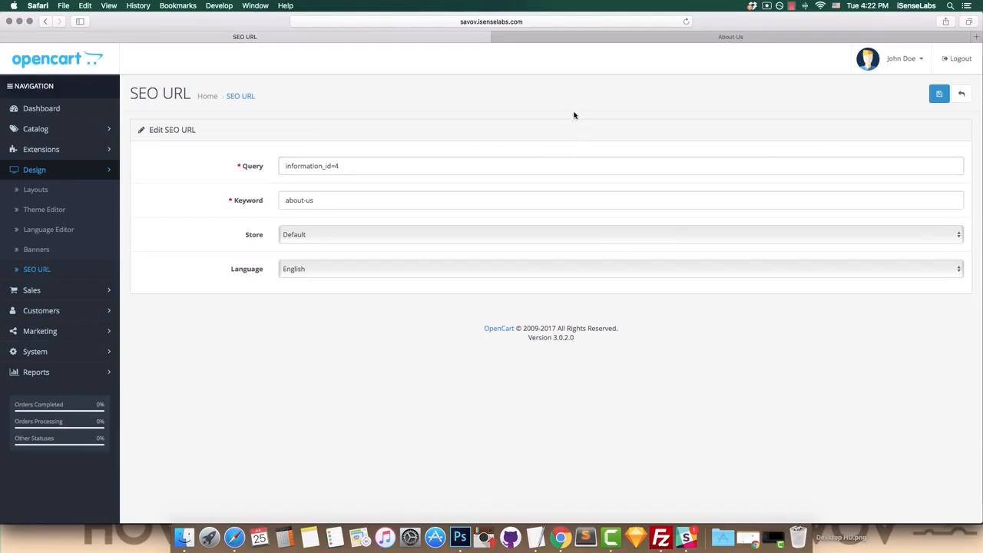
- Examine the full address of the storefront's About Us page before and after reopening it through its footer link
left_click(582, 38)
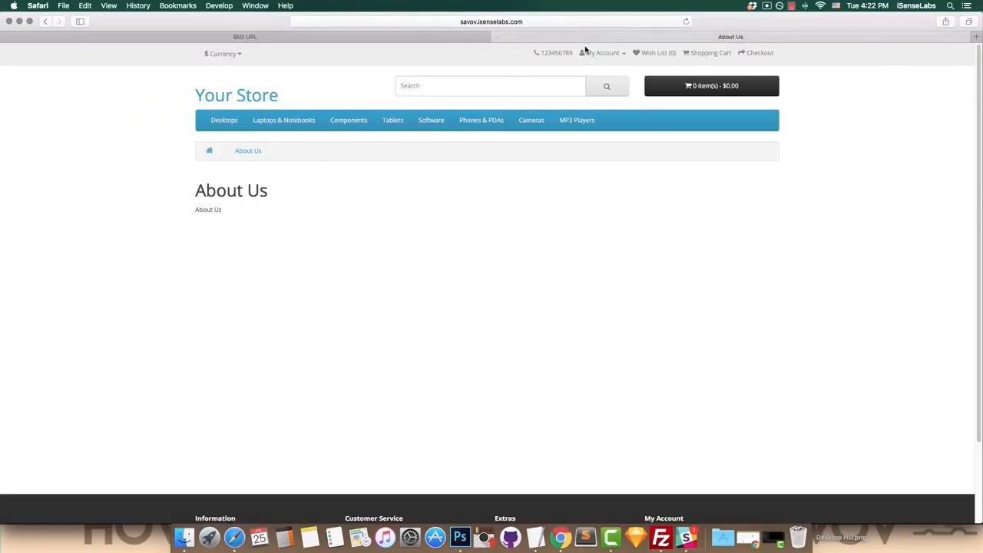
left_click(595, 23)
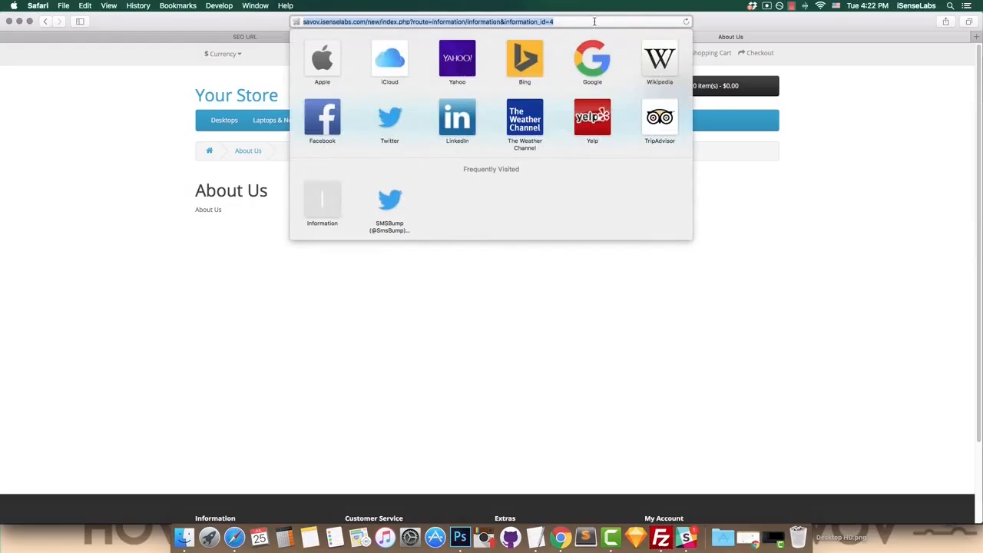
left_click(851, 222)
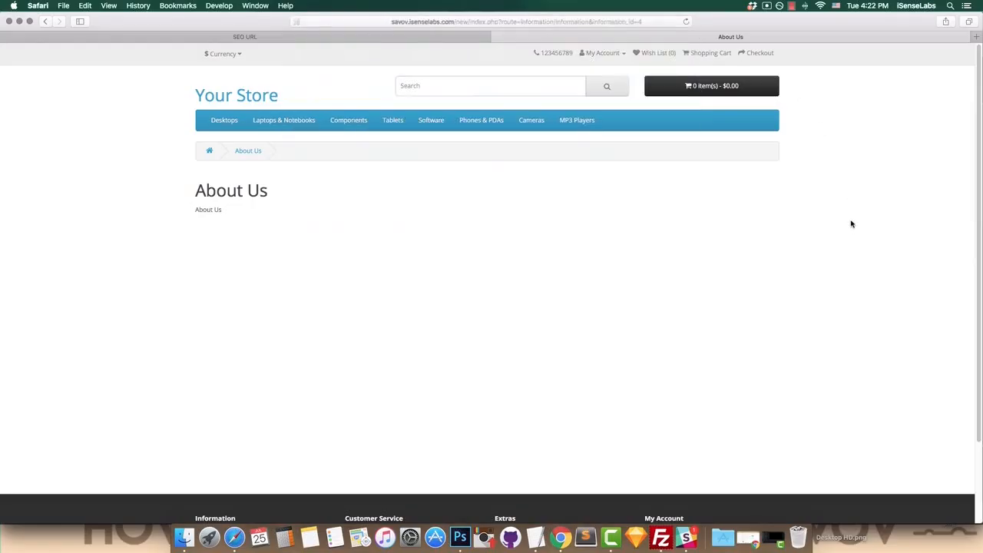
scroll(561, 354, "down", 3)
left_click(219, 436)
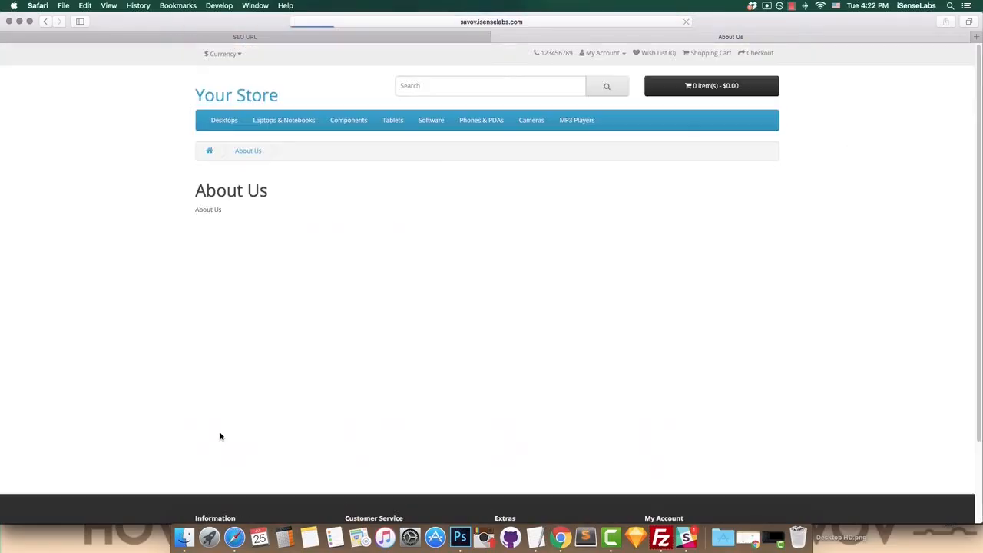
left_click(542, 22)
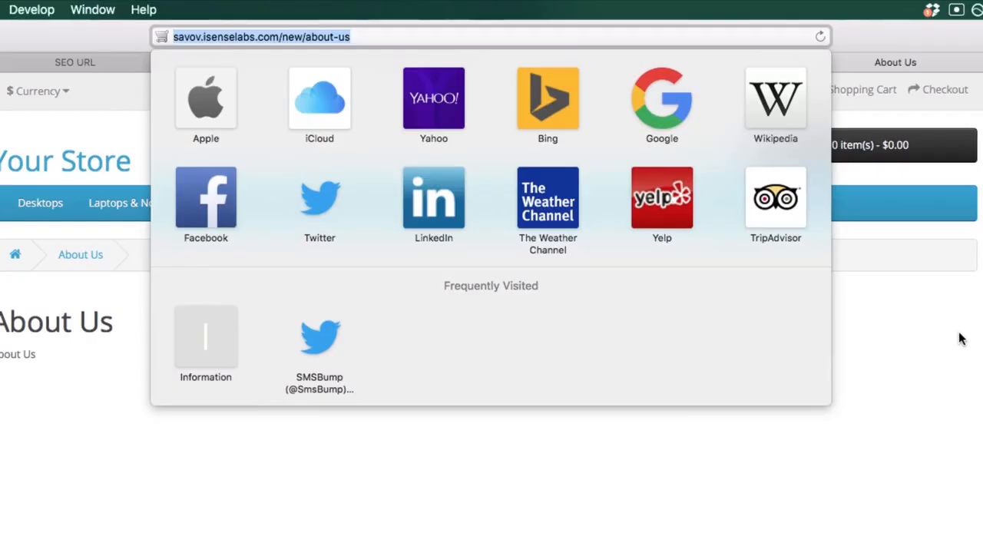
left_click(962, 339)
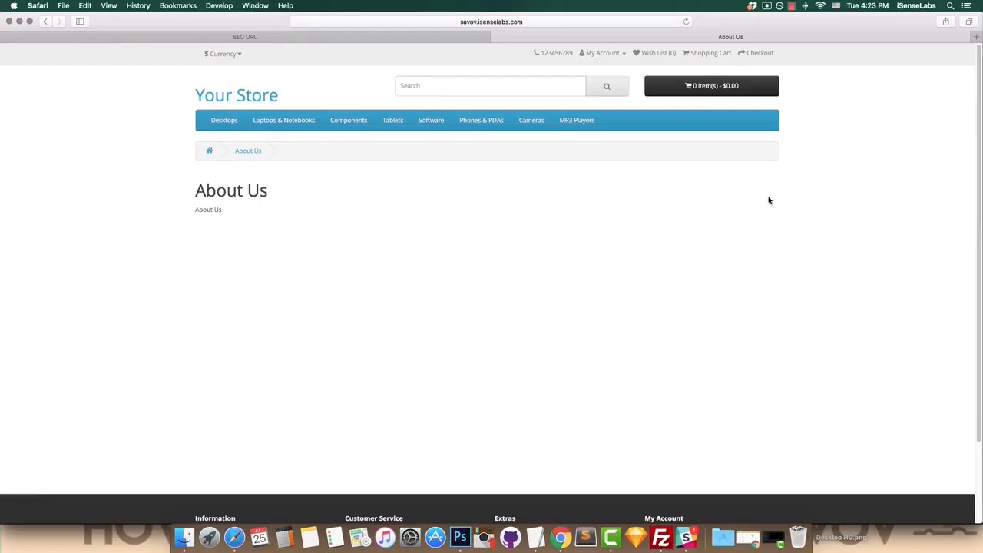
- Set the keyword of the information_id=4 SEO URL entry to the_isenselabs_story and save it
left_click(244, 37)
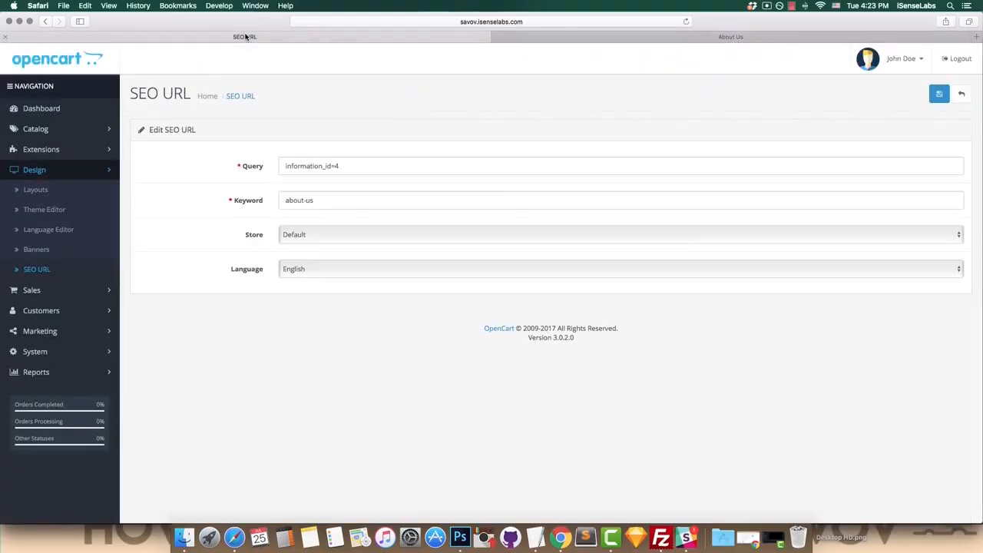
left_click(330, 202)
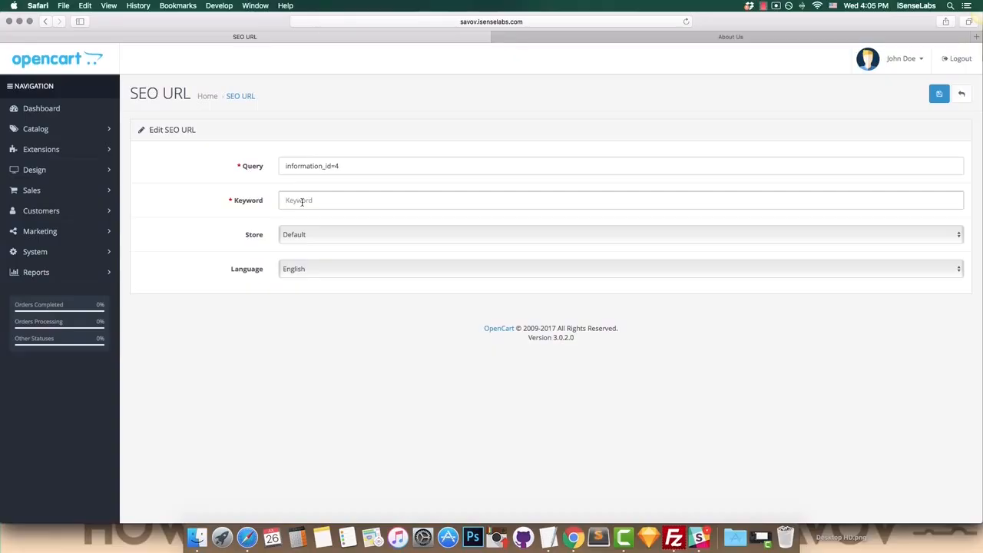
type("the-isenselabs-story")
left_click(941, 95)
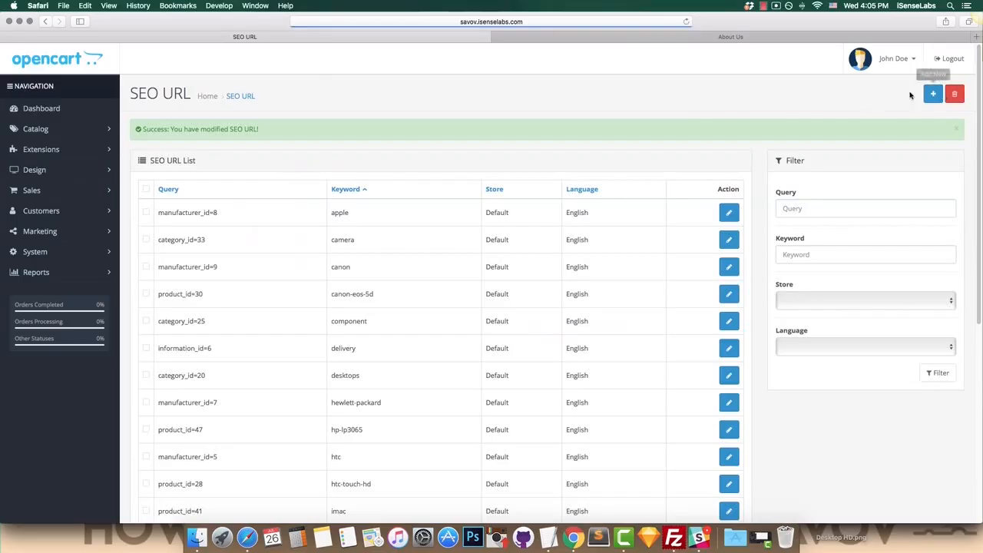
- Check the storefront About Us page's full address for the new SEO keyword
left_click(733, 37)
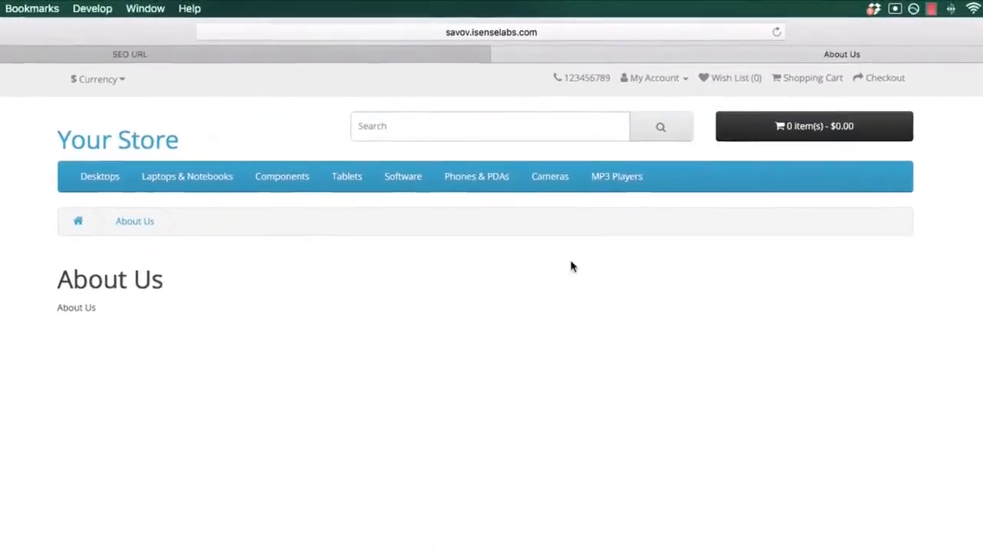
left_click(647, 36)
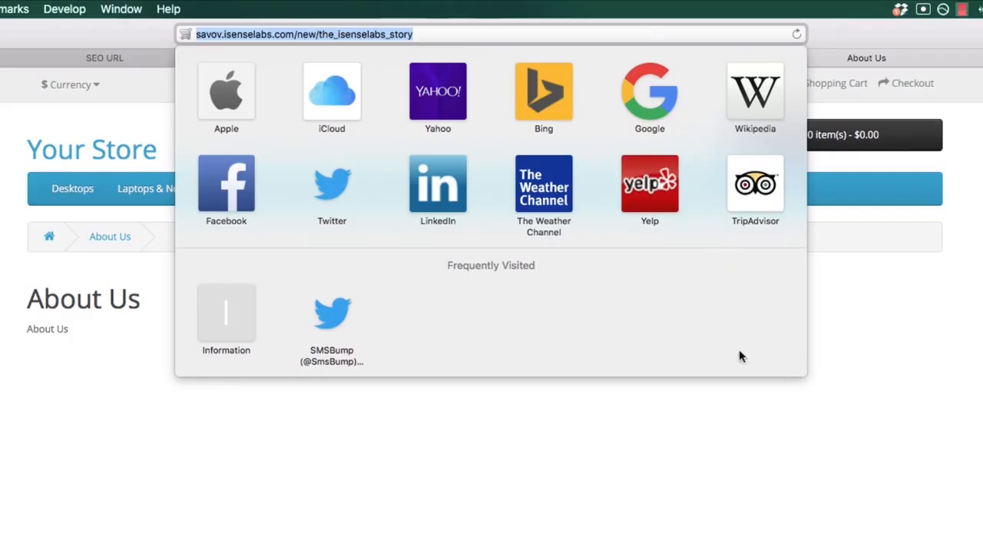
left_click(745, 421)
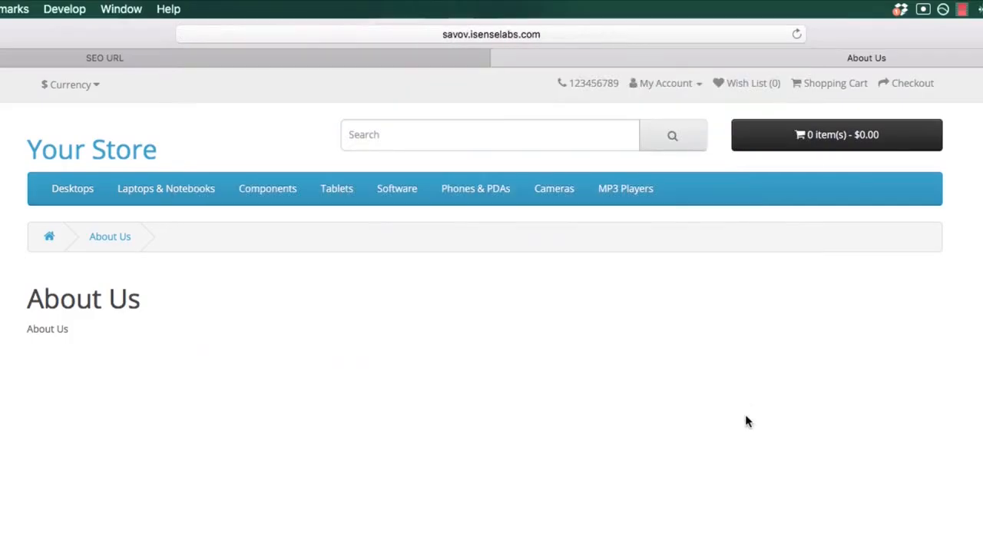